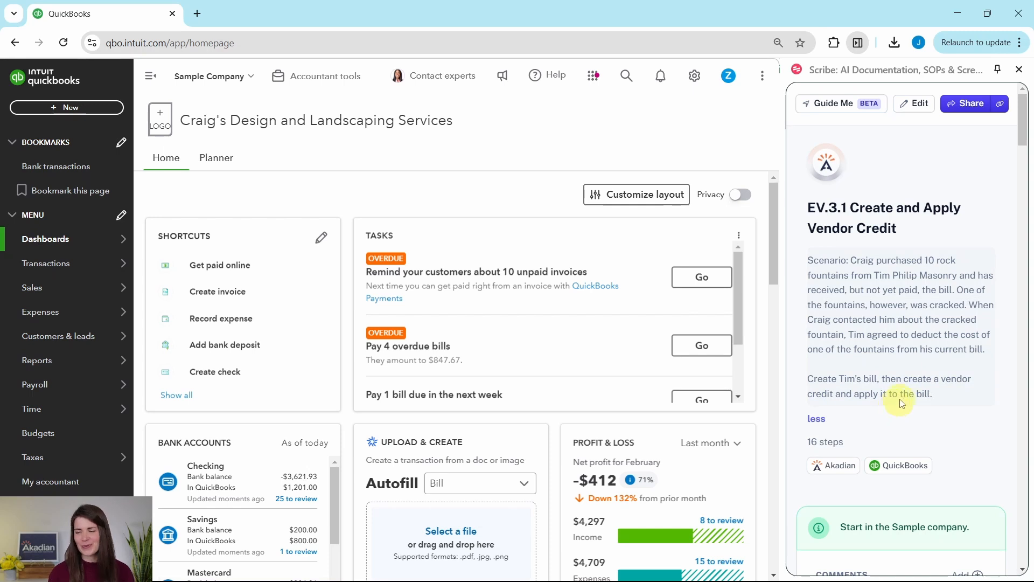
Start a new vendor bill in the sample company
scroll(904, 377, down, 5)
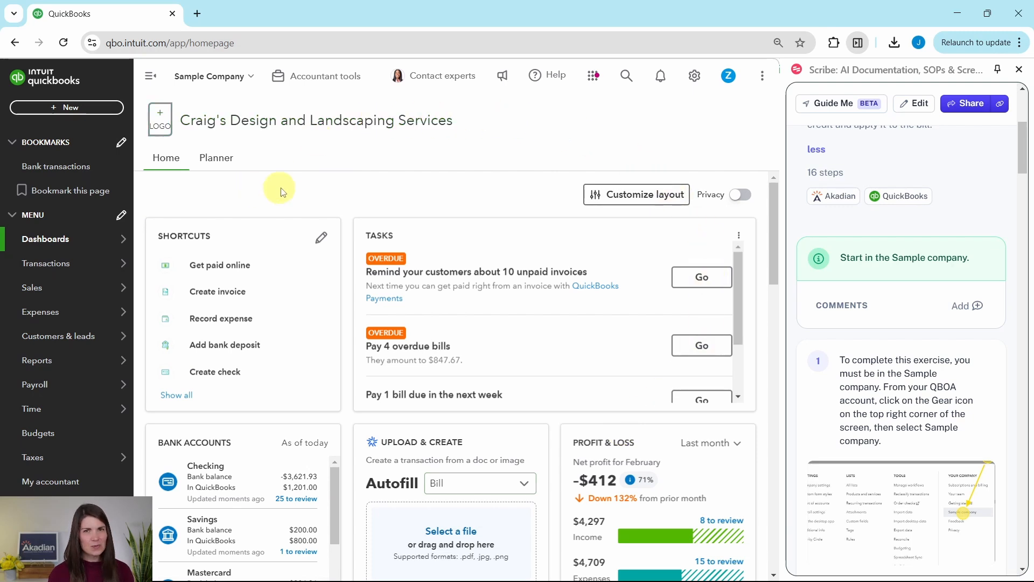
scroll(895, 289, down, 6)
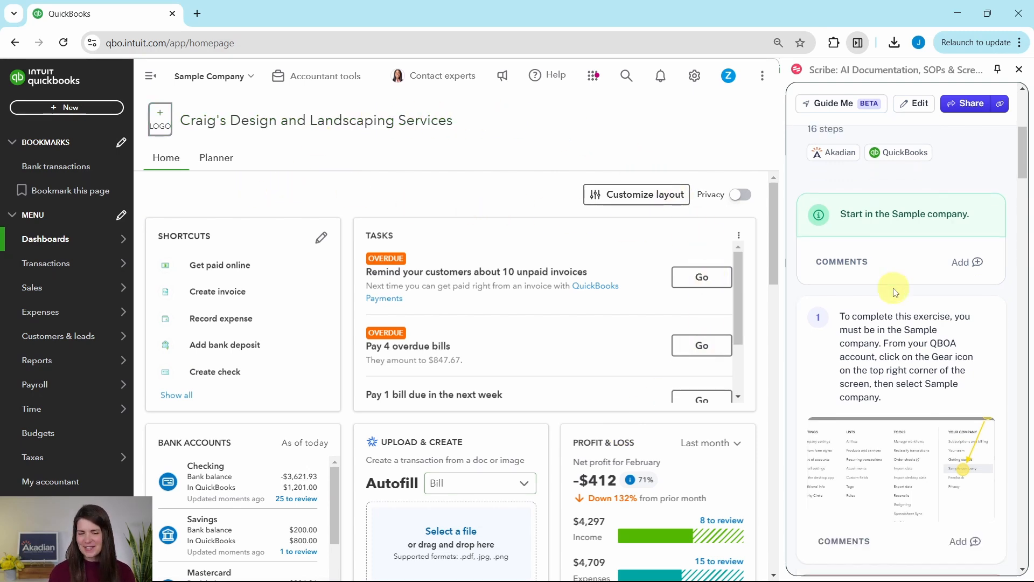
scroll(895, 288, down, 7)
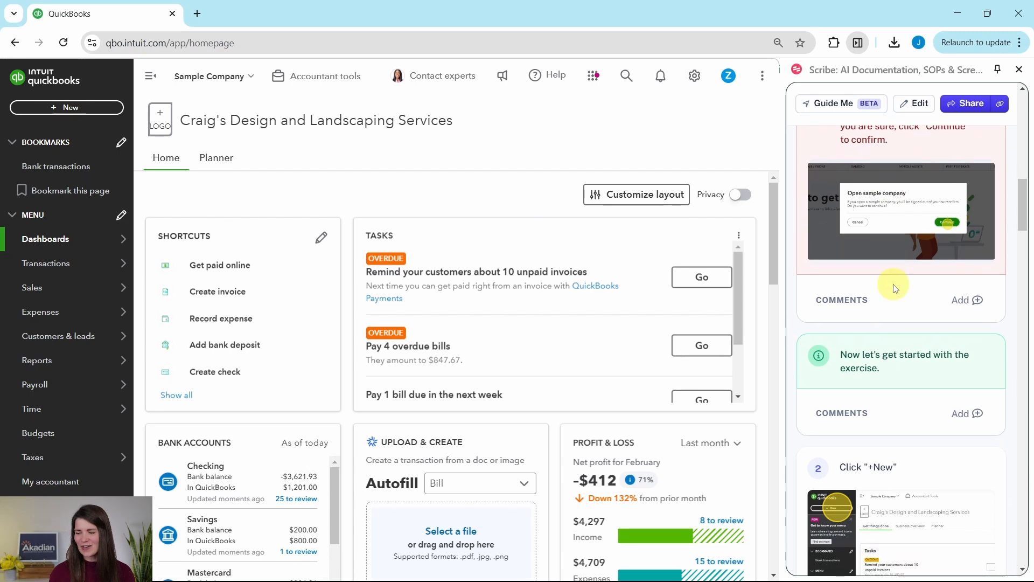
scroll(895, 288, down, 2)
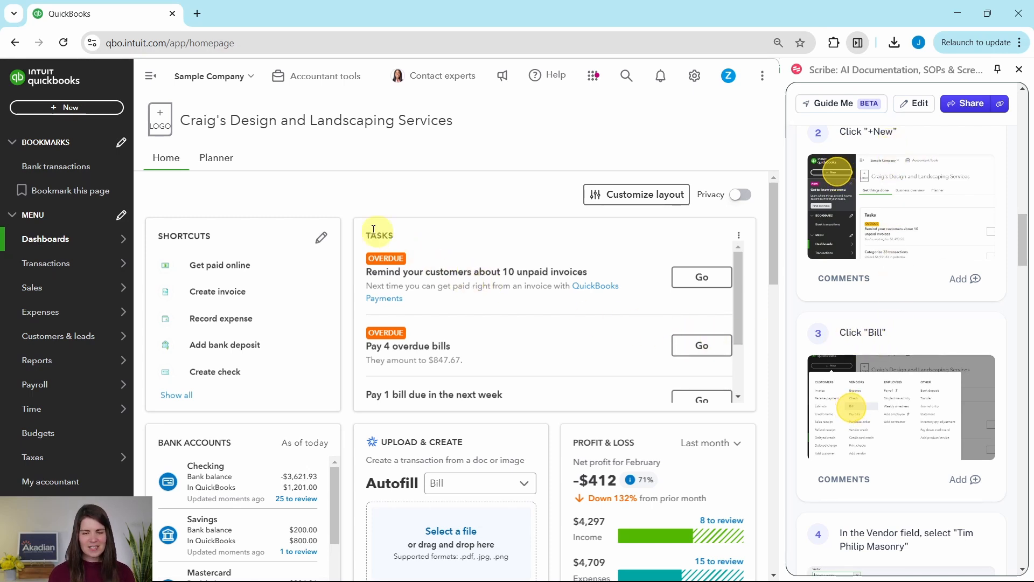
click(64, 111)
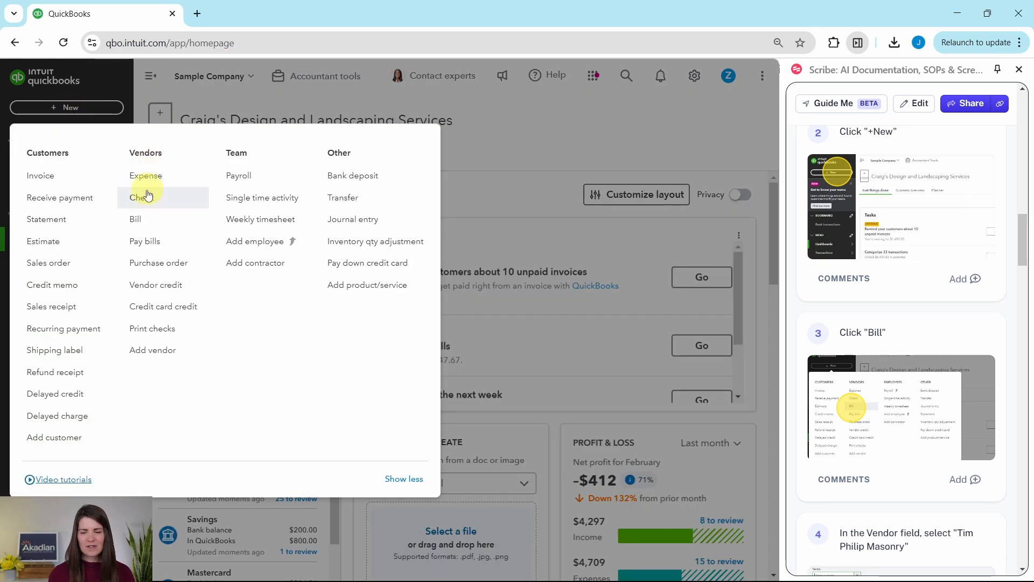
click(137, 220)
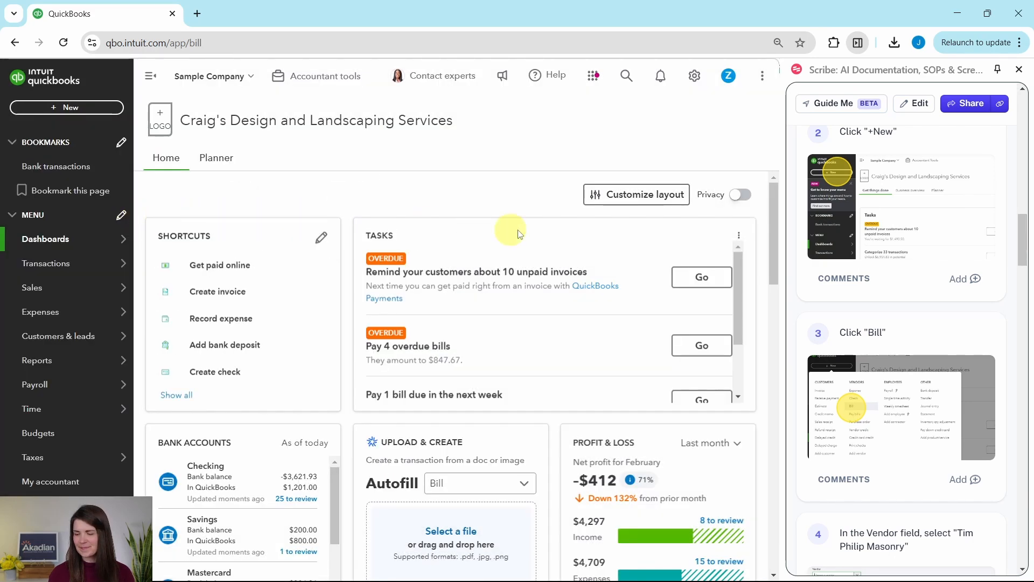
Hide the autofill pane and choose Tim Philip Masonry as the bill's vendor
scroll(923, 259, down, 8)
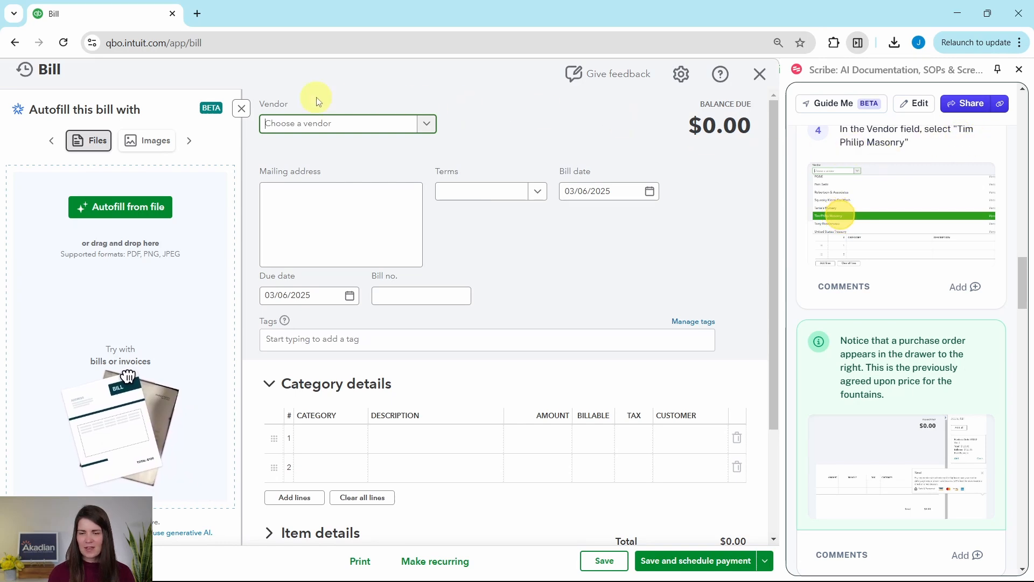
click(243, 110)
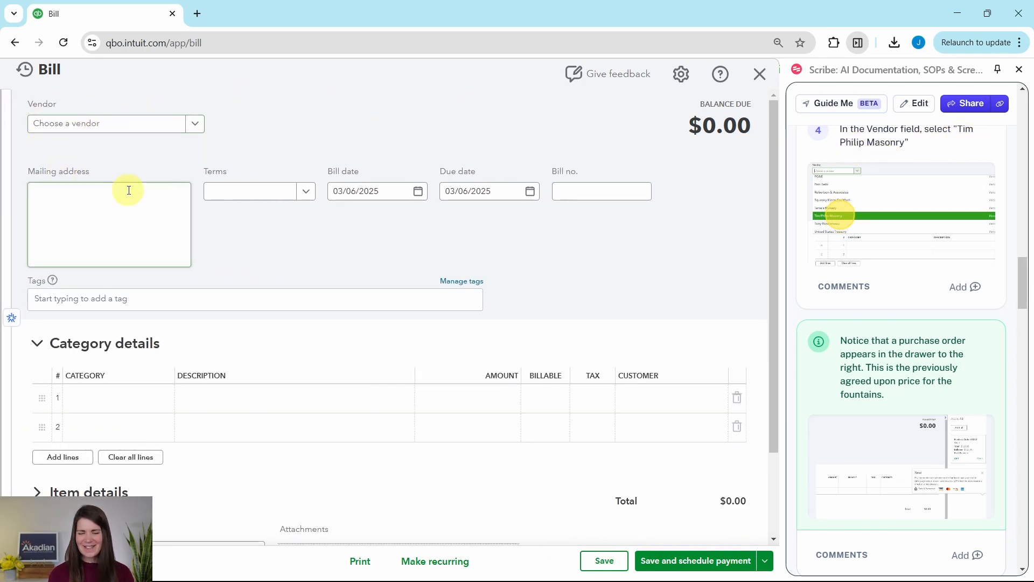
click(196, 127)
text(tim)
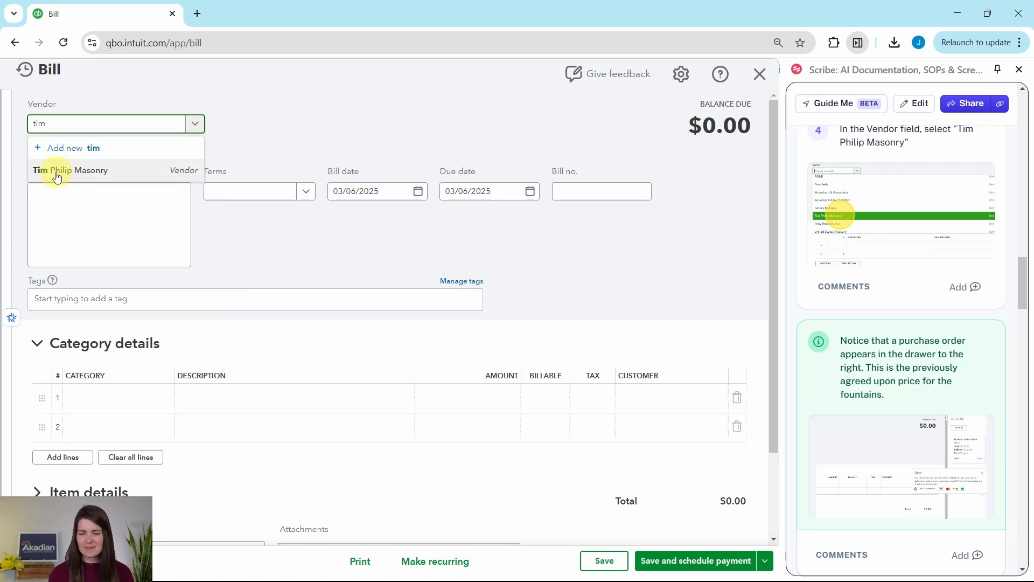
click(57, 172)
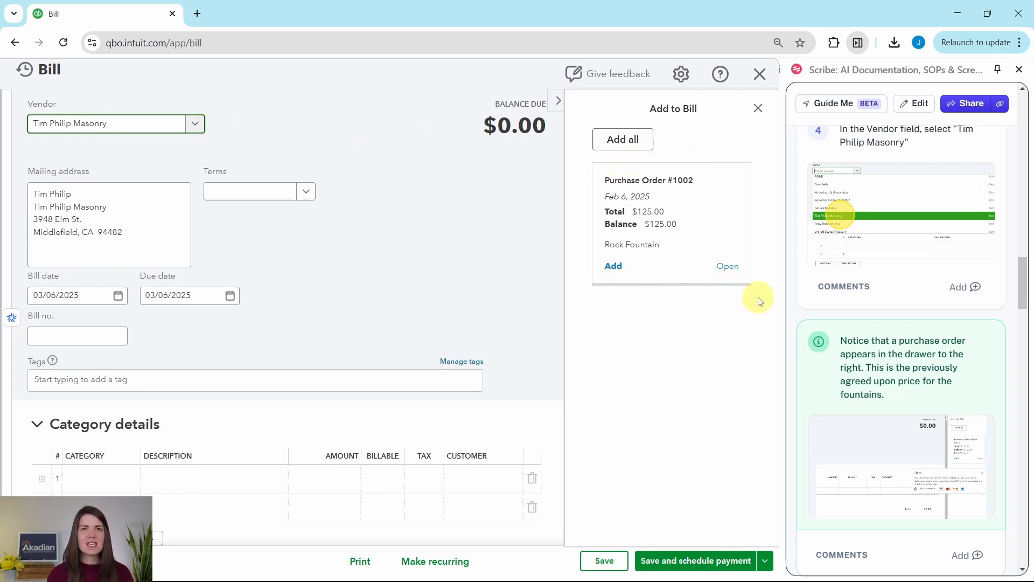
Add the vendor's suggested Rock Fountain purchase order to the bill
scroll(919, 303, down, 5)
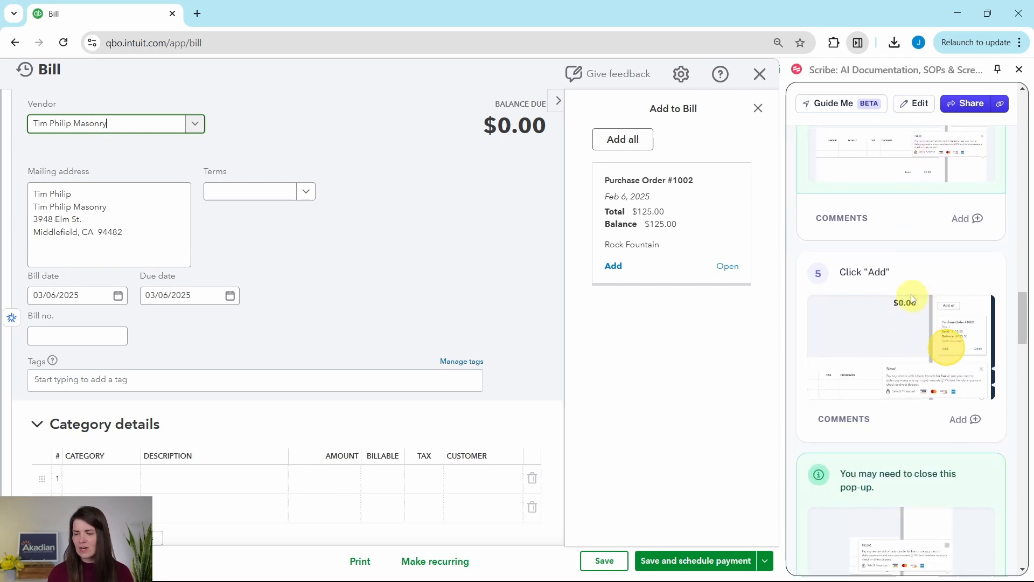
click(615, 267)
scroll(873, 271, down, 2)
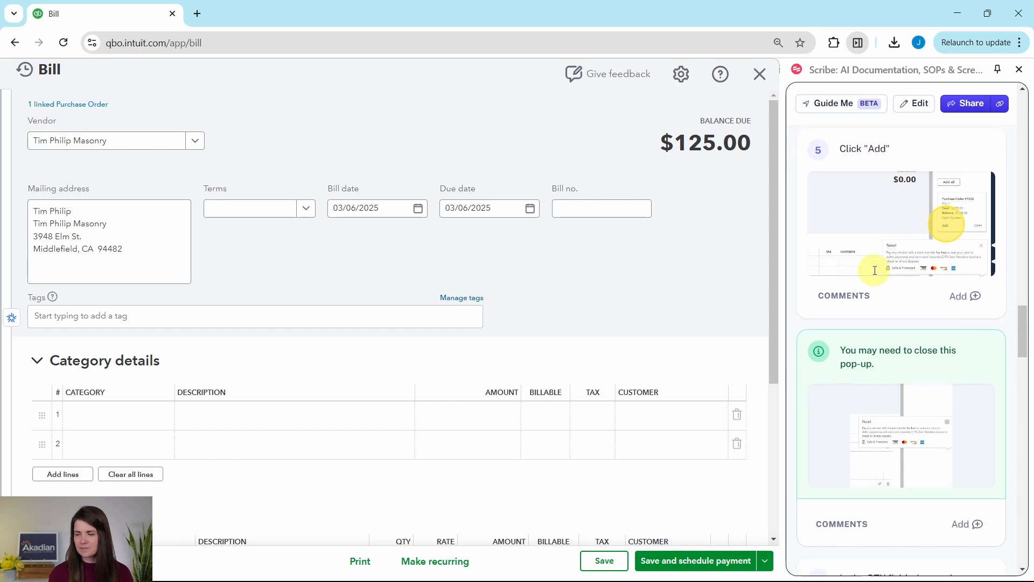
Set the quantity of the Rock Fountain line in the bill's item details to 10
scroll(876, 270, down, 6)
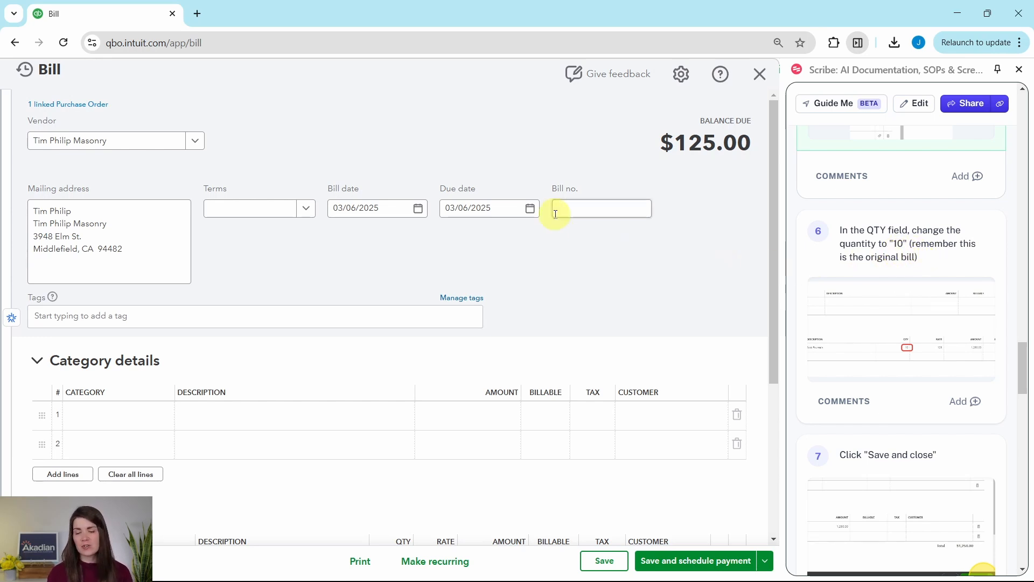
scroll(602, 265, down, 2)
scroll(602, 265, down, 3)
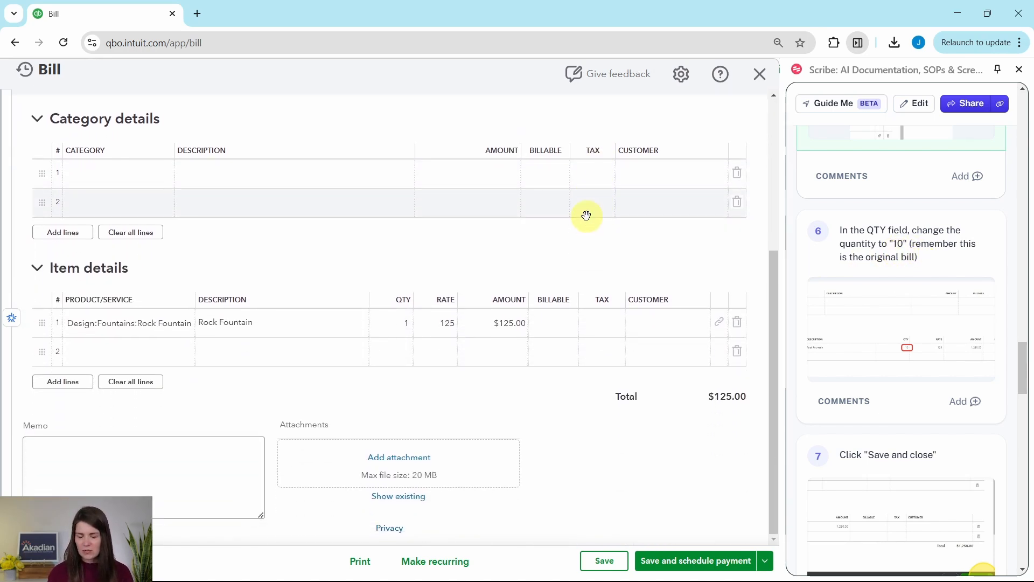
click(399, 321)
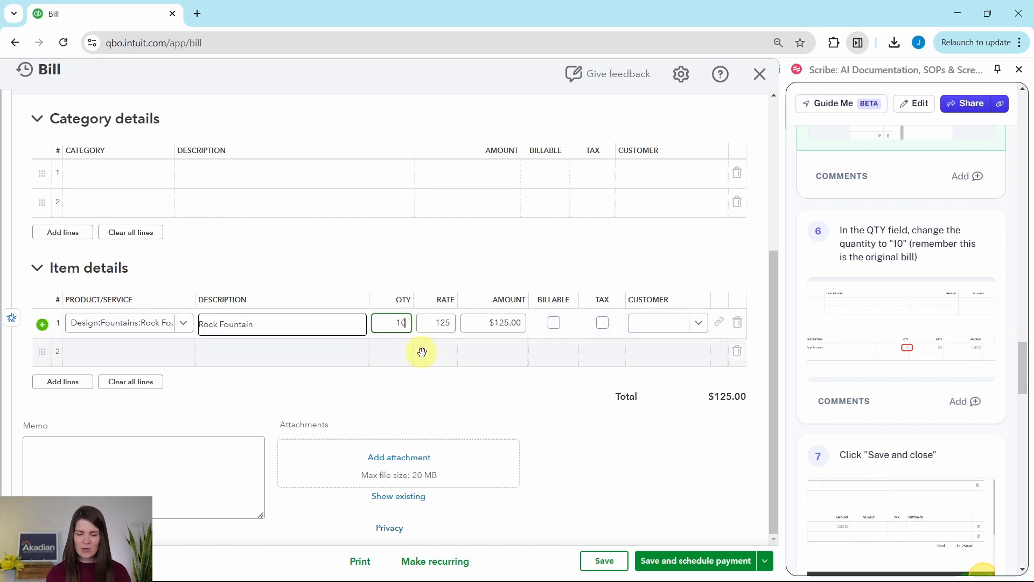
click(466, 415)
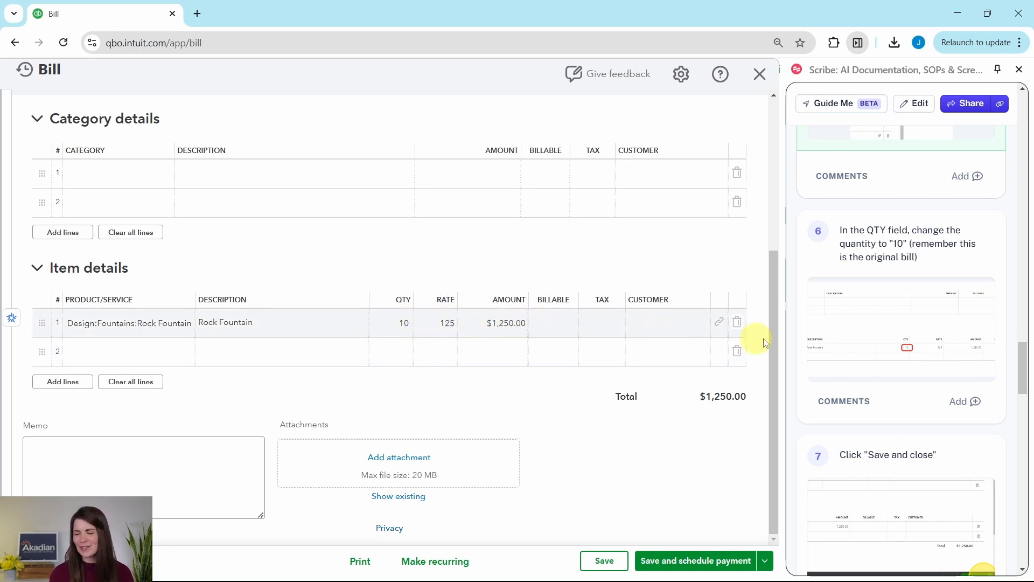
Save and close the Tim Philip Masonry bill
scroll(951, 348, down, 3)
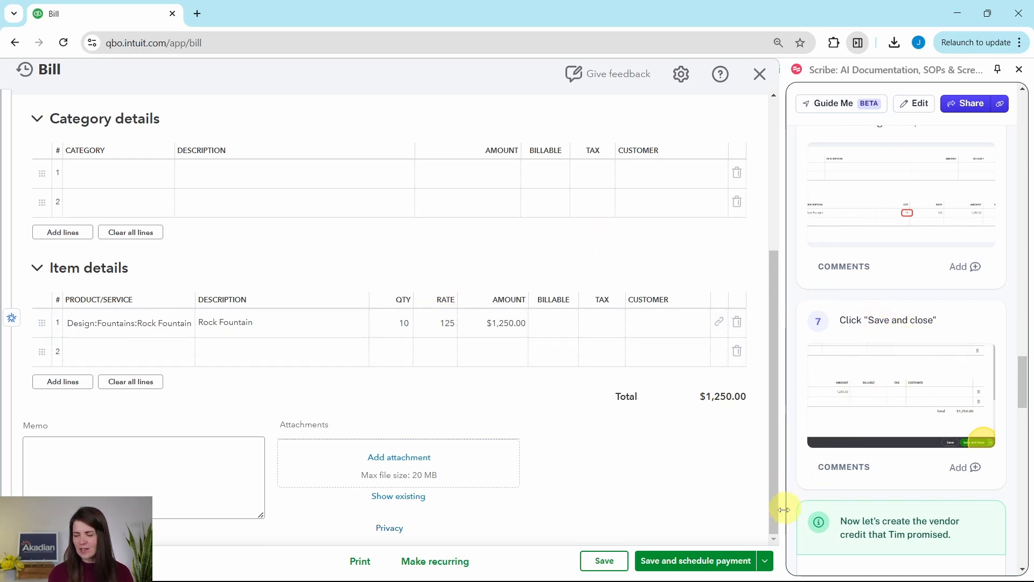
click(768, 567)
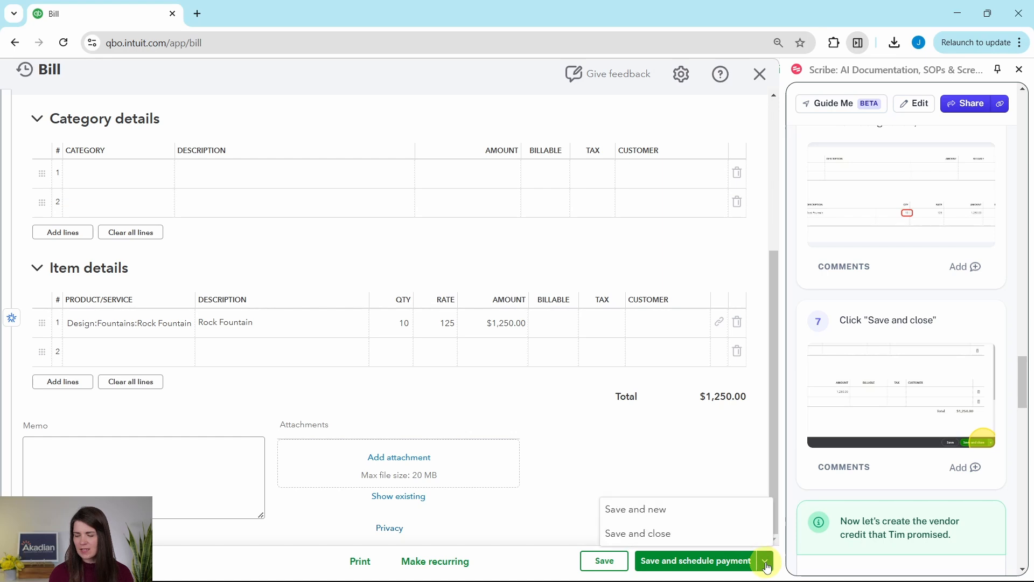
click(638, 534)
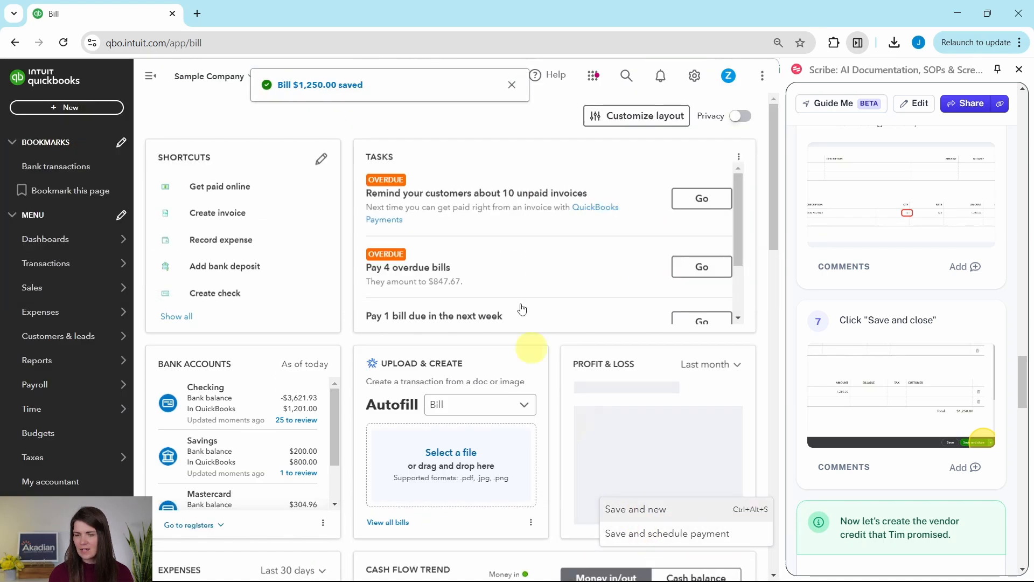
Start a new vendor credit
scroll(912, 355, down, 6)
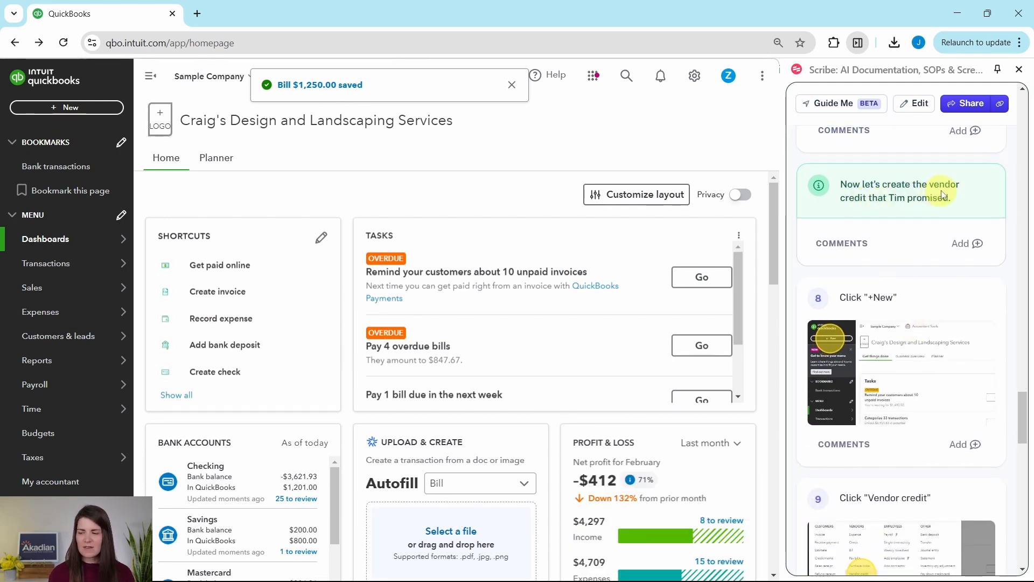
scroll(910, 225, down, 3)
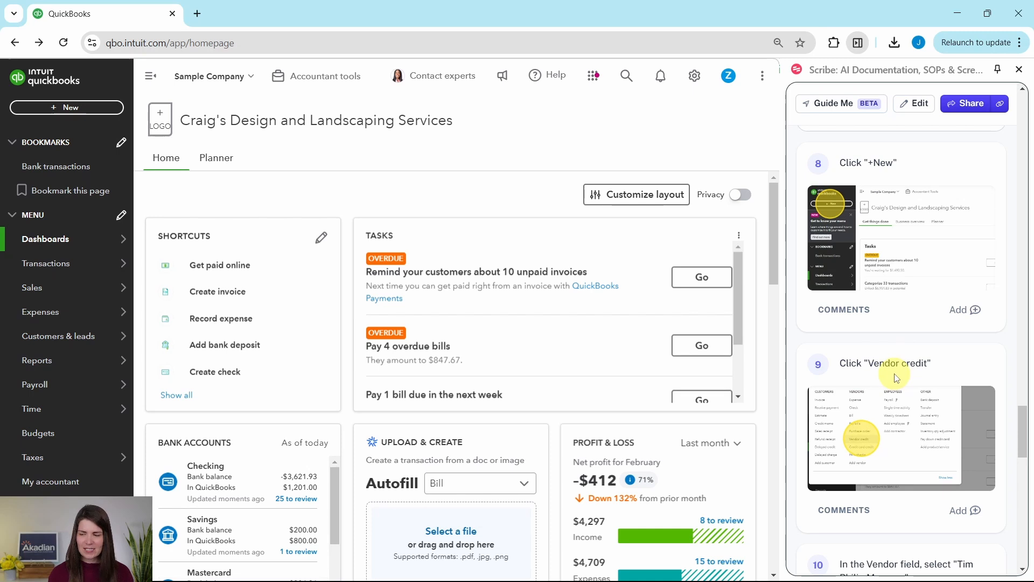
click(66, 106)
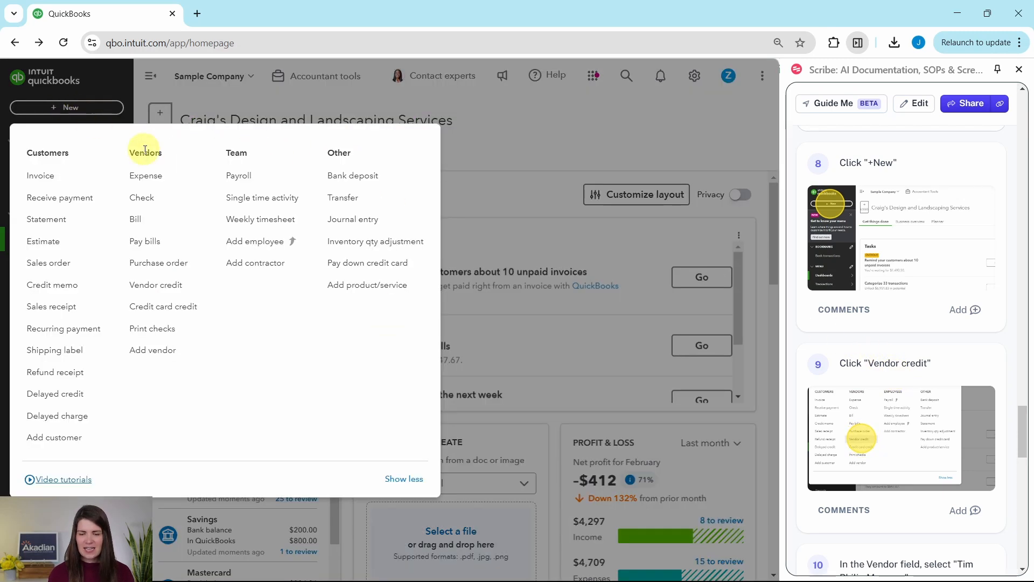
click(157, 285)
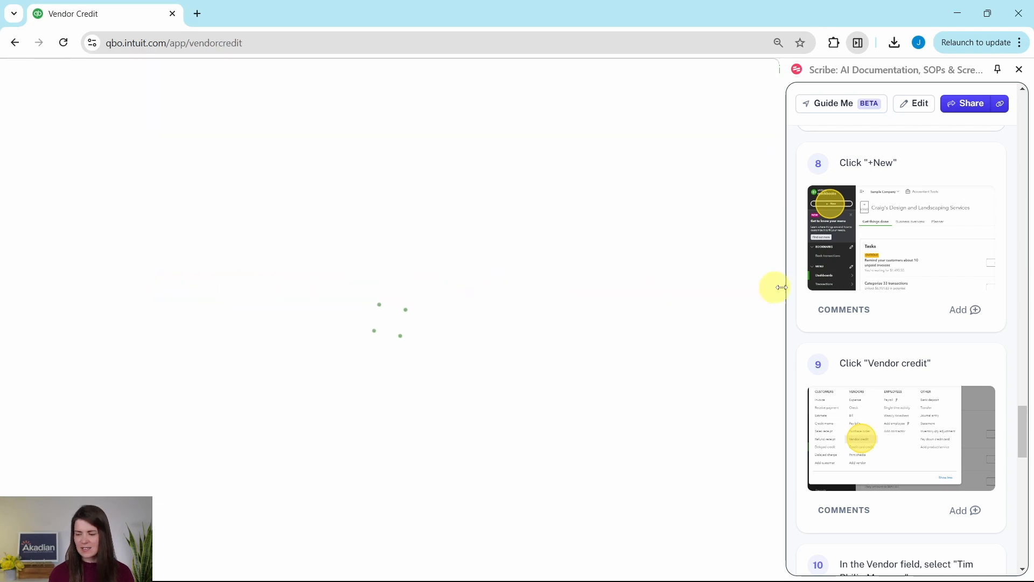
Choose Tim Philip Masonry as the vendor on the vendor credit
scroll(894, 296, down, 3)
scroll(896, 298, down, 5)
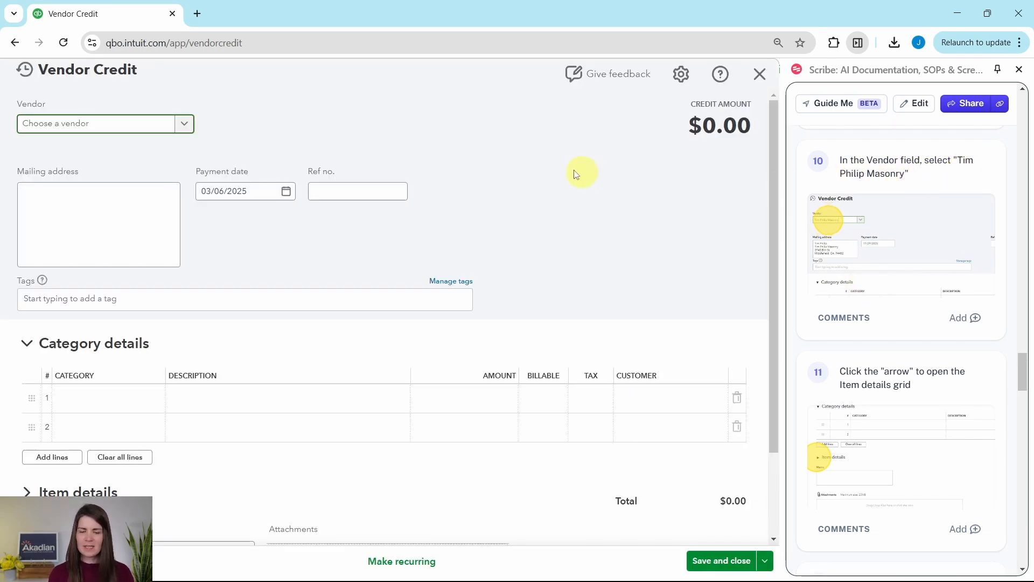
click(184, 123)
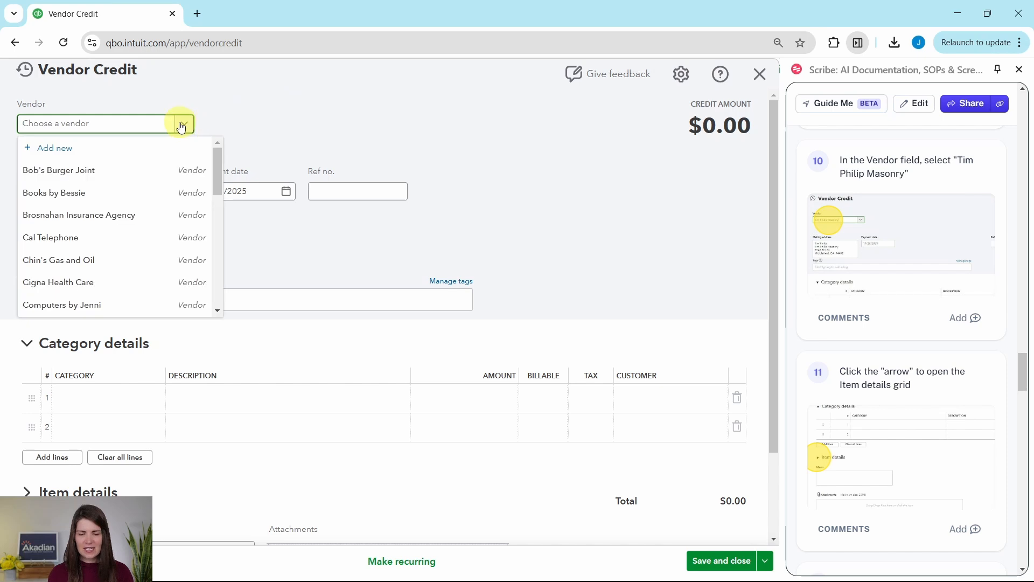
scroll(98, 207, down, 10)
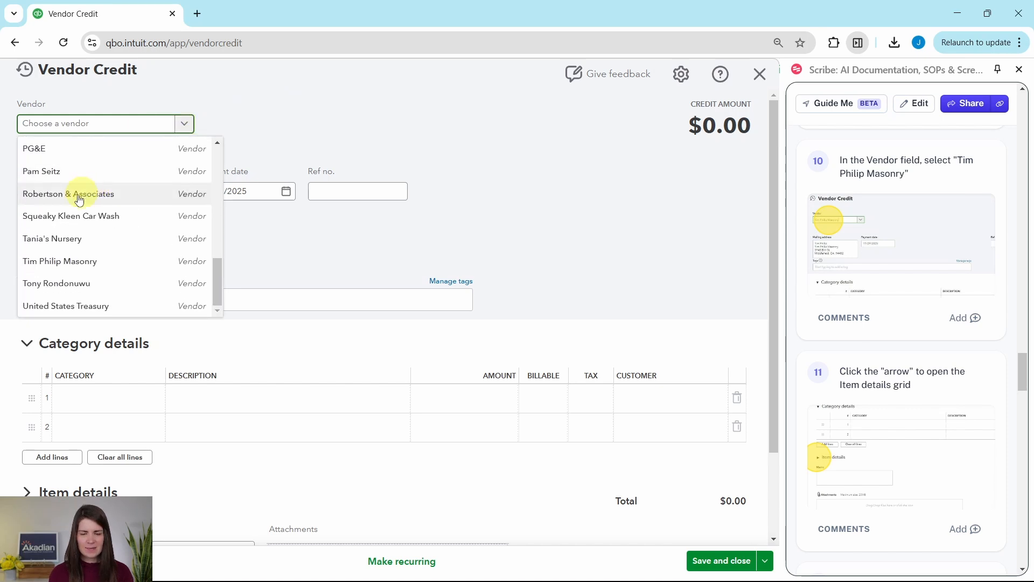
click(54, 262)
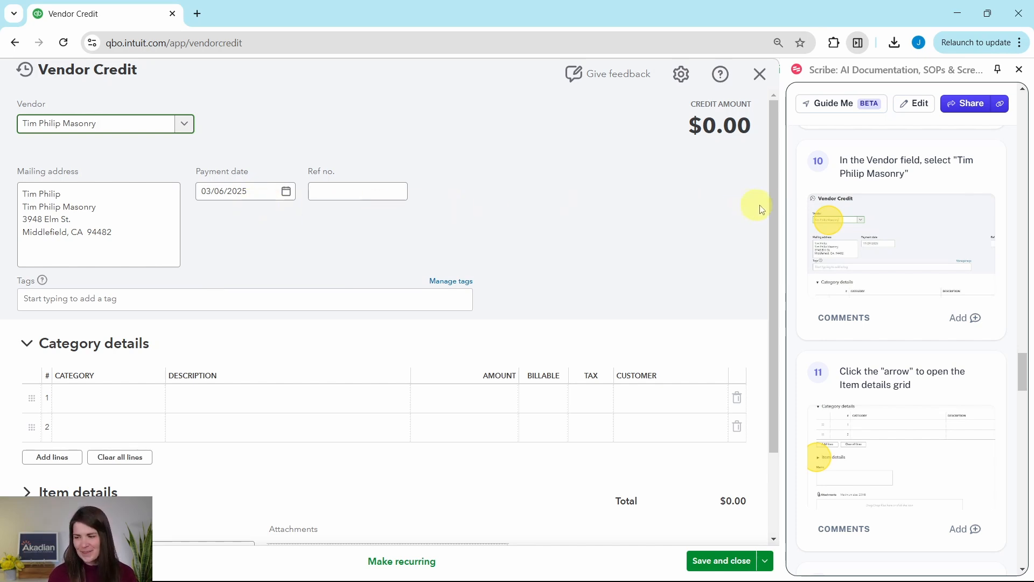
Expand the vendor credit's item details and choose Rock Fountain as the product on the first line
scroll(905, 241, down, 4)
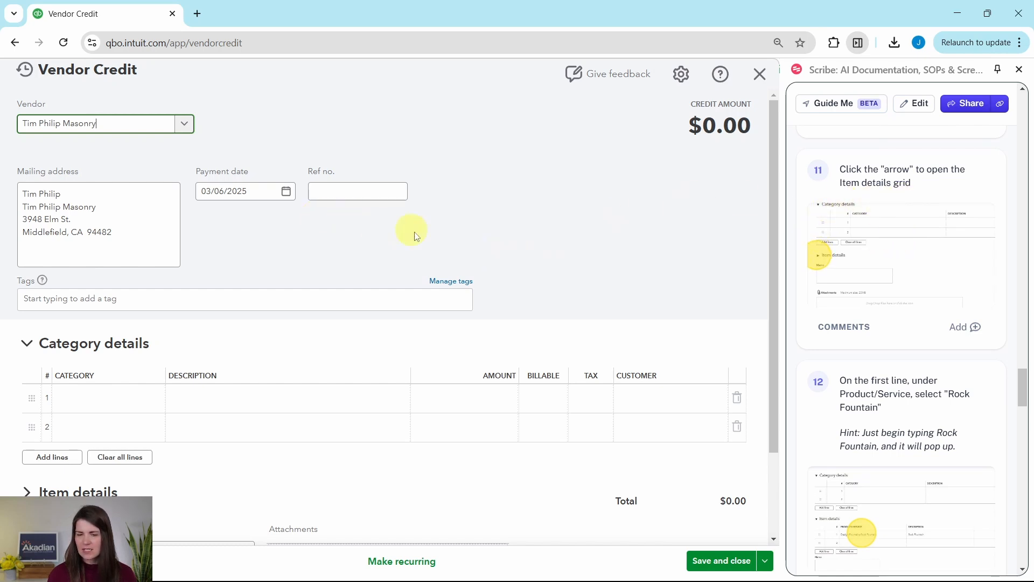
scroll(415, 236, down, 2)
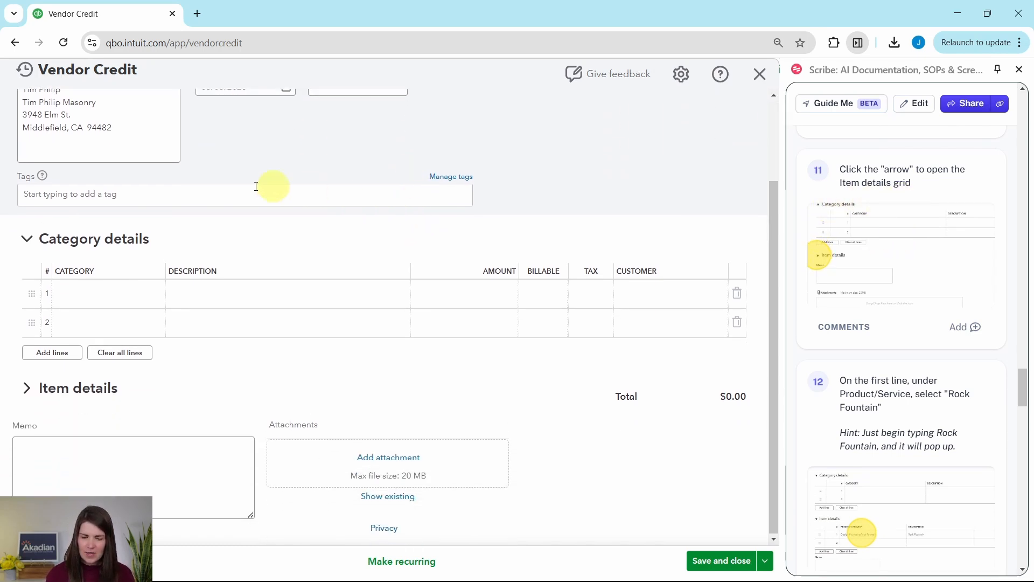
click(26, 388)
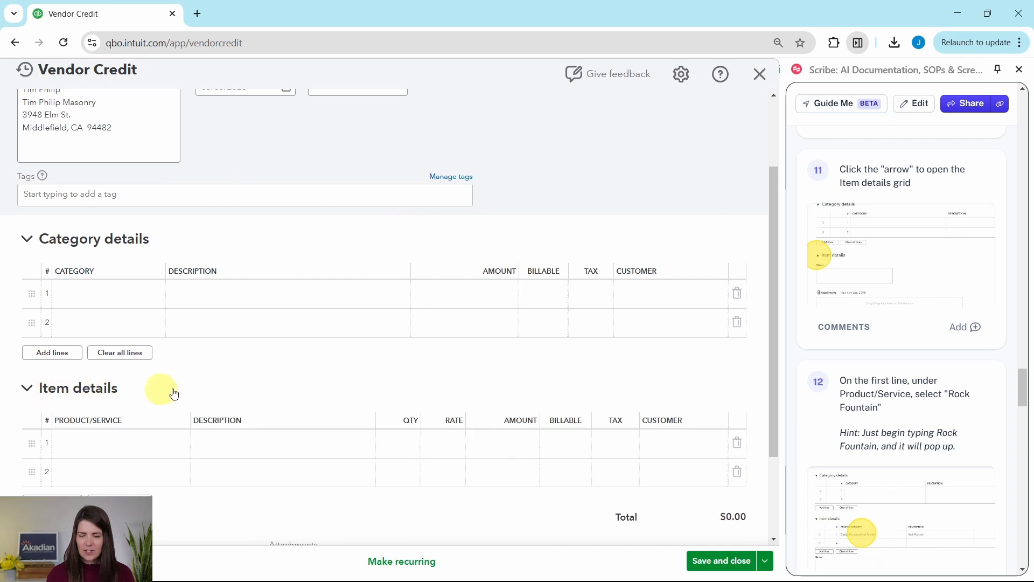
scroll(215, 381, down, 2)
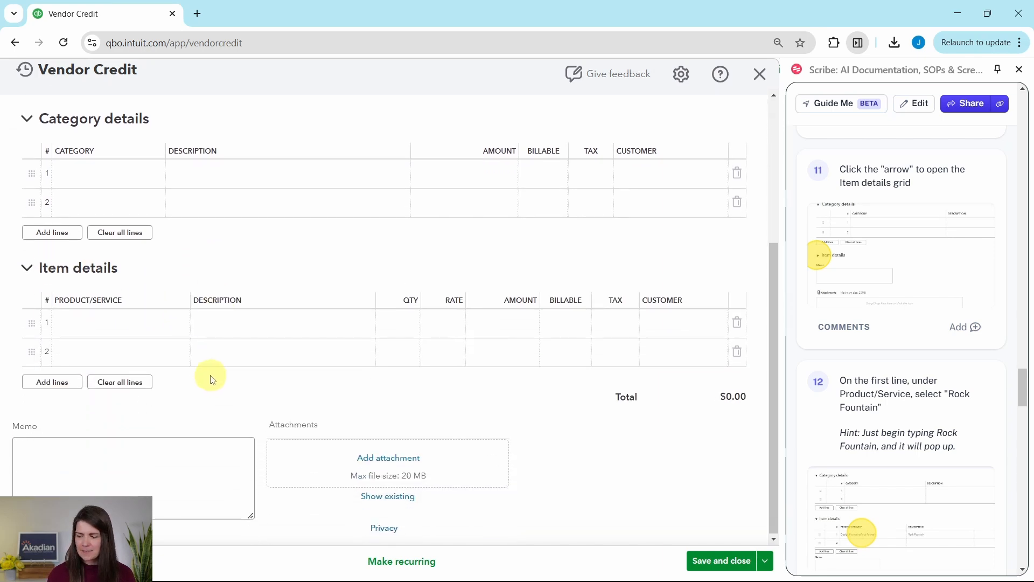
scroll(884, 397, down, 3)
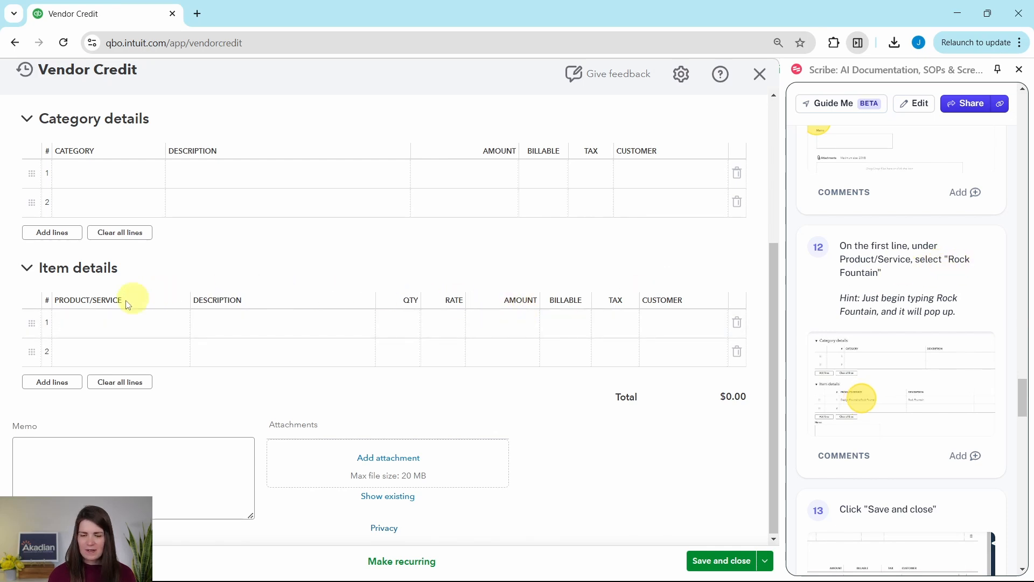
click(122, 324)
click(178, 323)
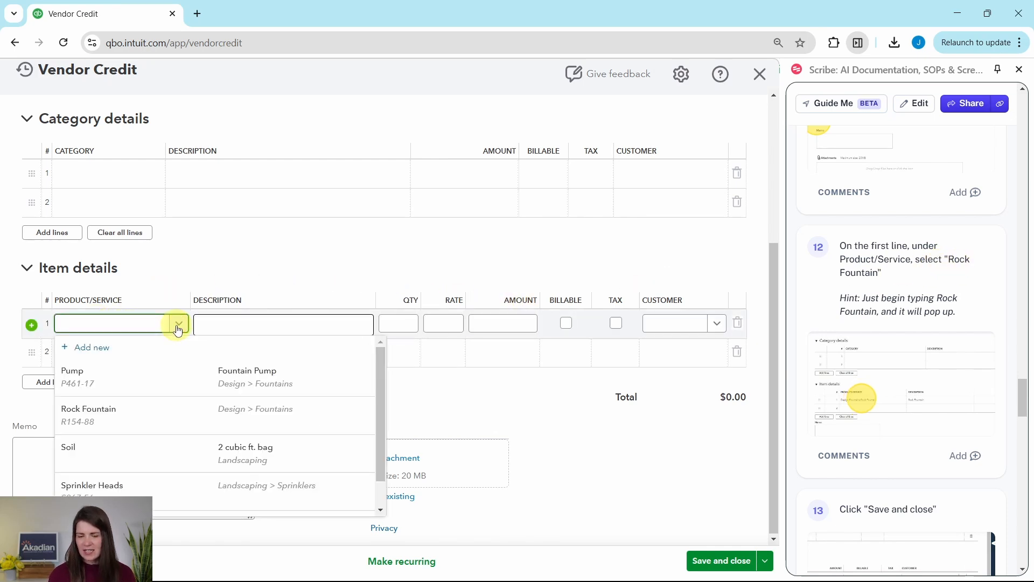
click(97, 415)
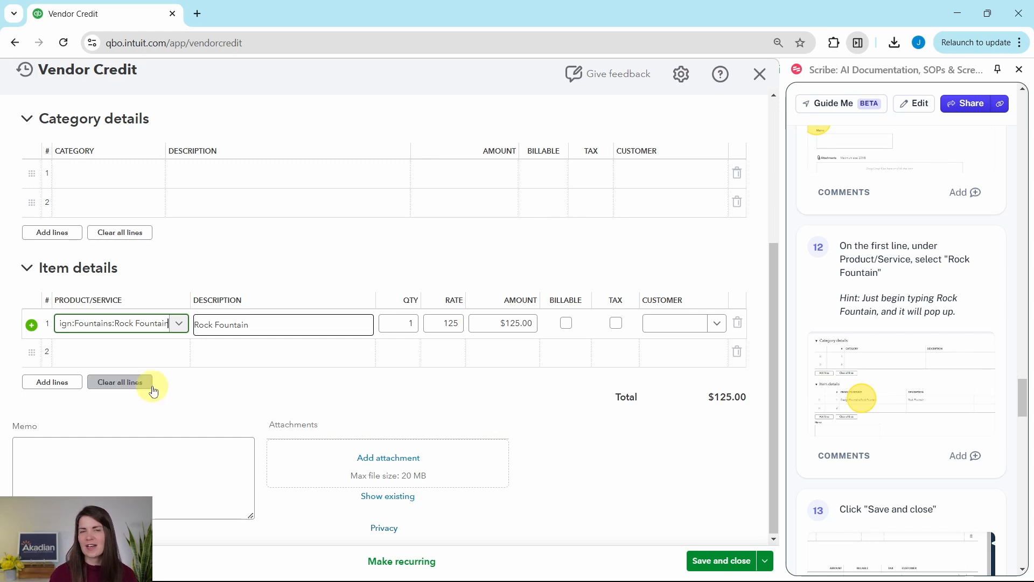
scroll(898, 370, down, 4)
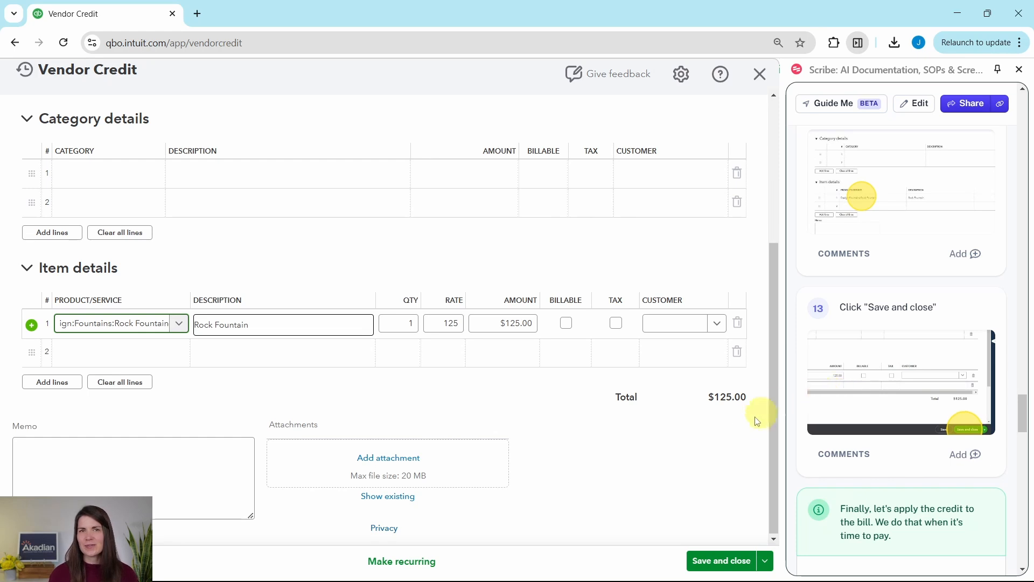
Save and close the vendor credit for one Rock Fountain
mouse_move(399, 327)
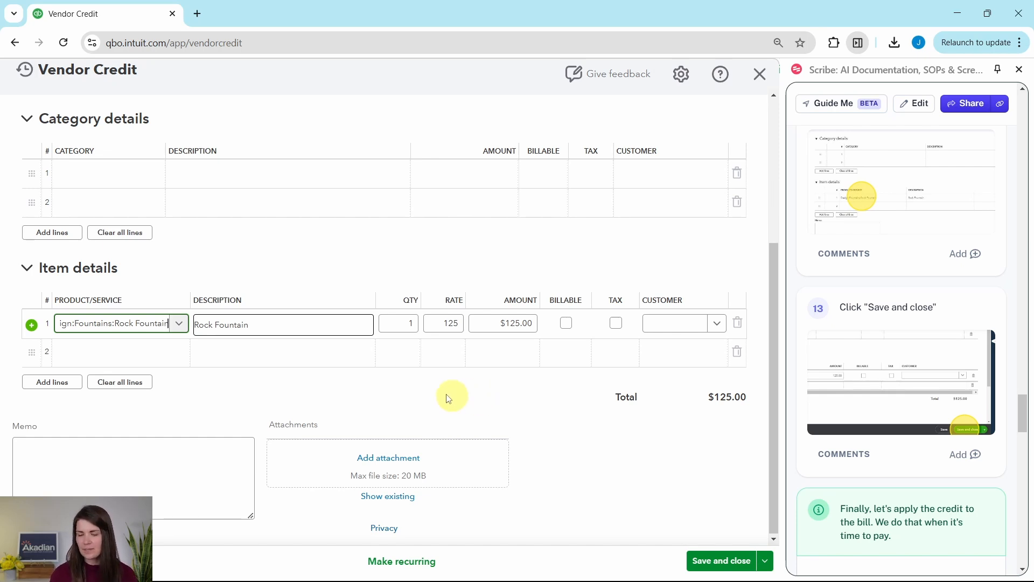
click(725, 565)
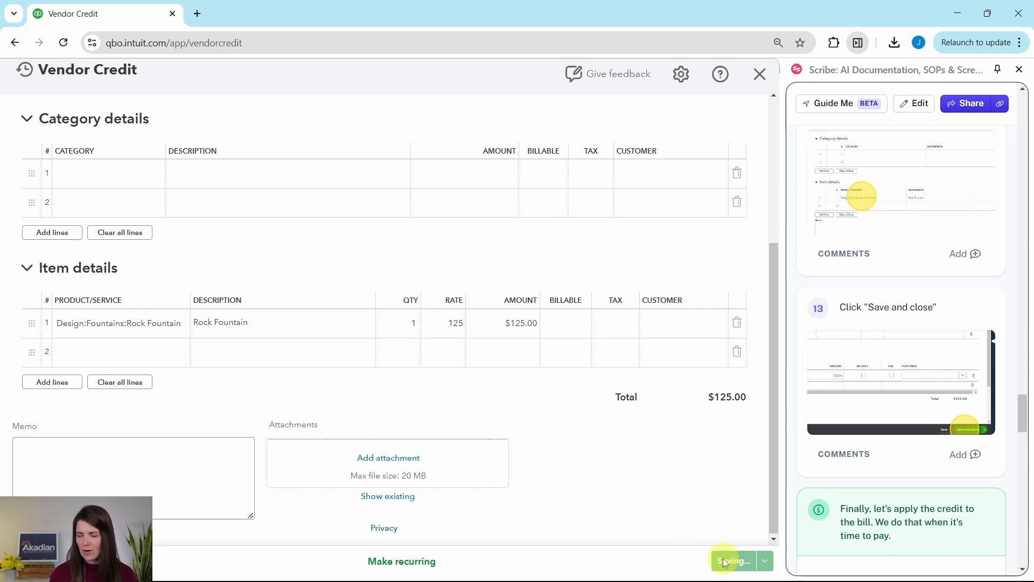
Open Pay Bills to apply the vendor credit
scroll(869, 406, down, 5)
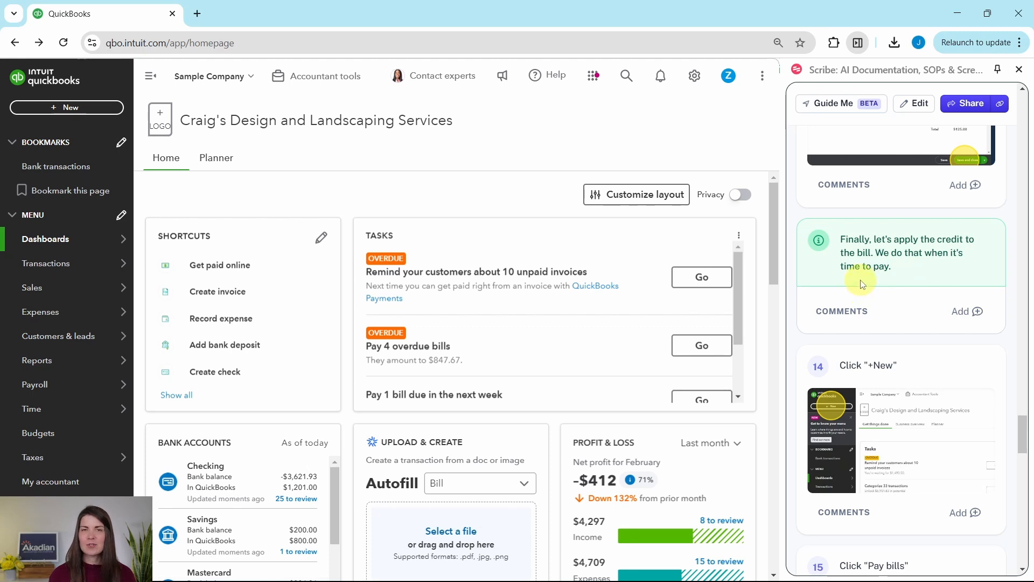
scroll(862, 283, down, 4)
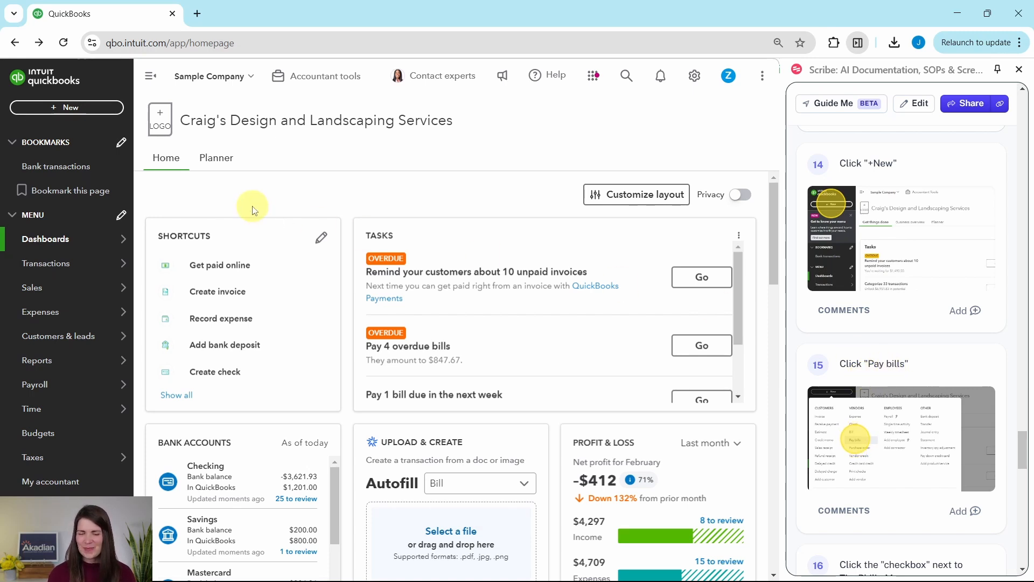
click(74, 108)
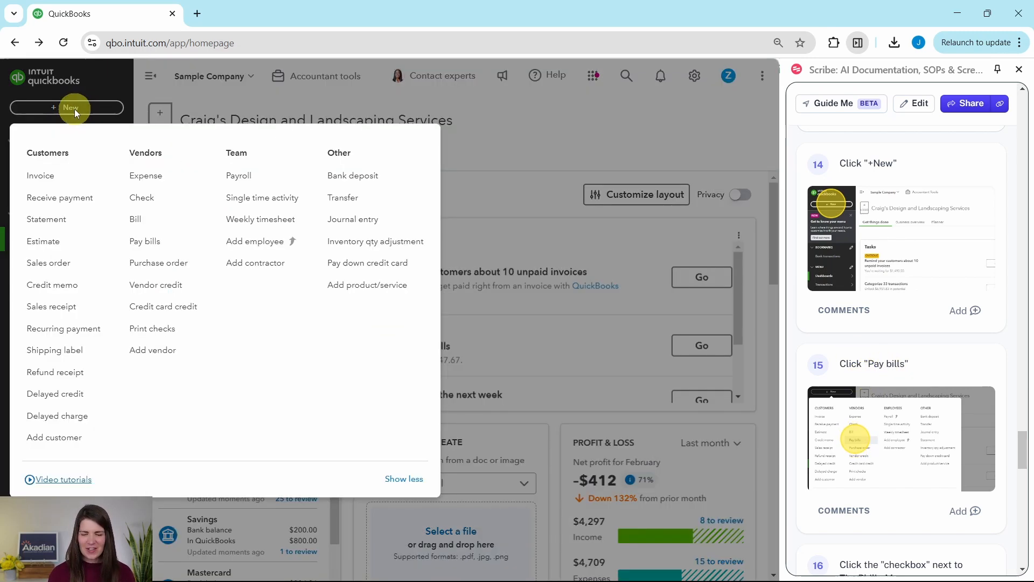
click(145, 252)
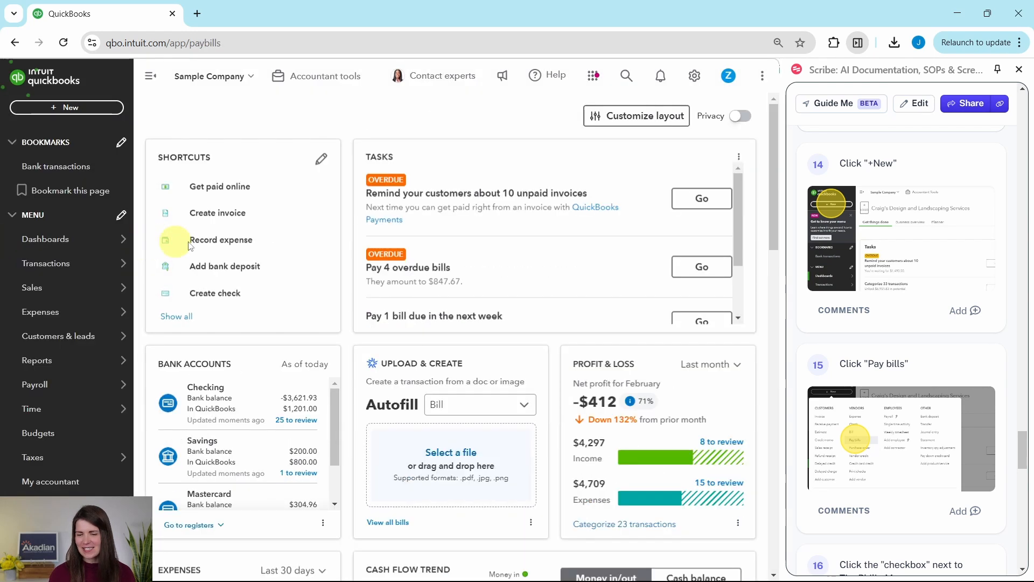
Select the Tim Philip Masonry bill for payment with the 125.00 vendor credit applied
scroll(901, 268, down, 7)
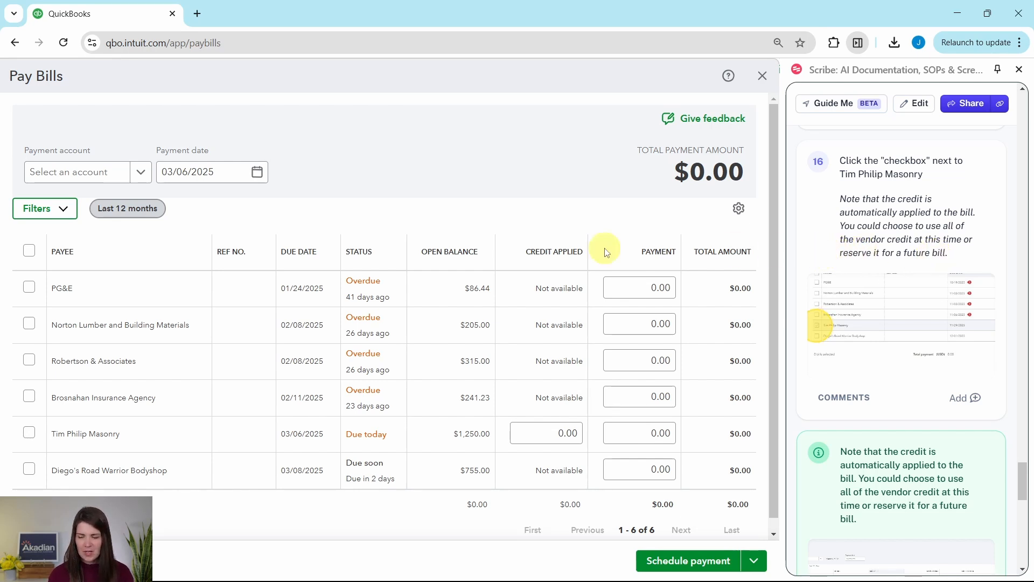
scroll(315, 245, down, 1)
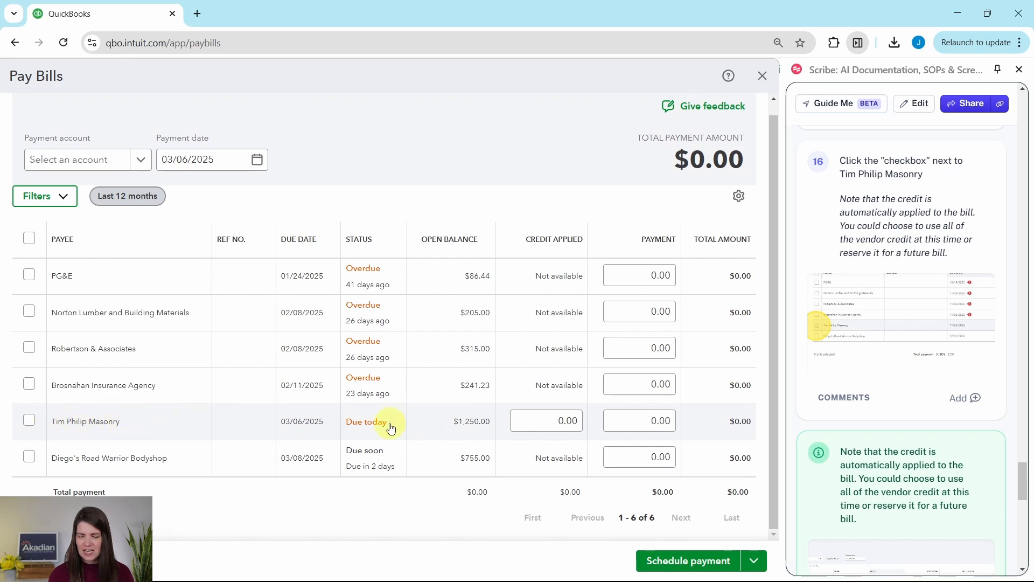
click(580, 427)
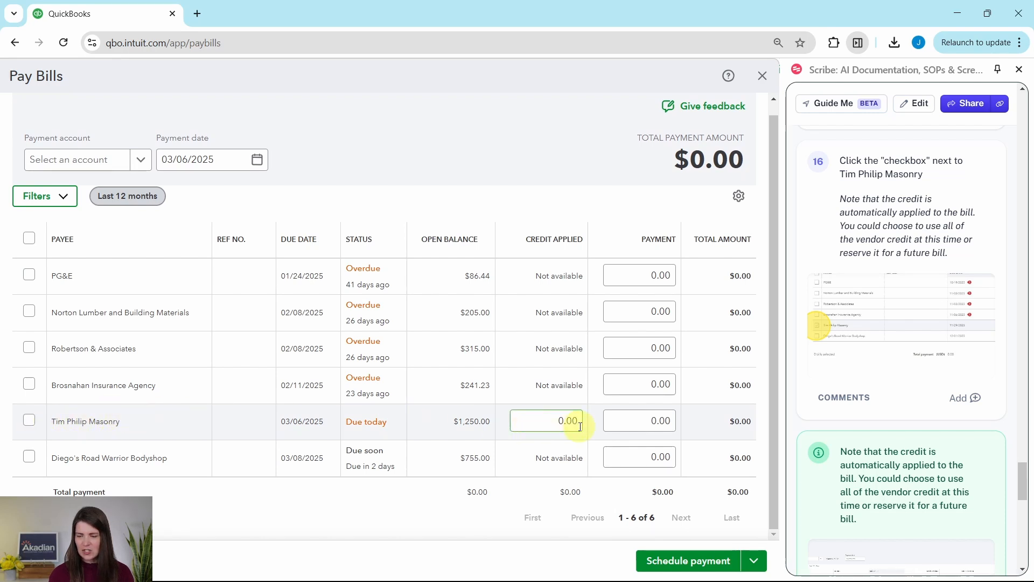
click(31, 421)
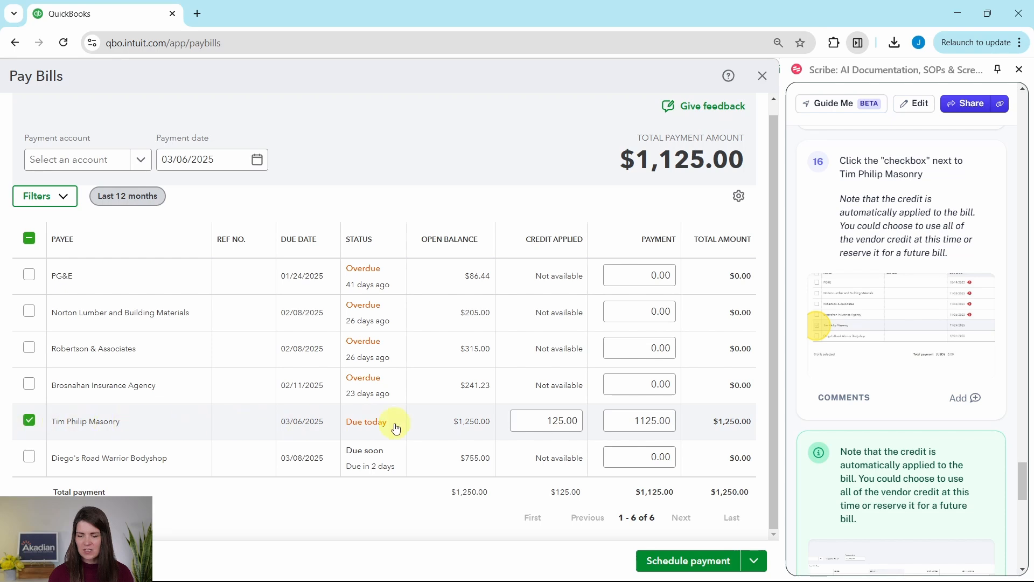
click(569, 420)
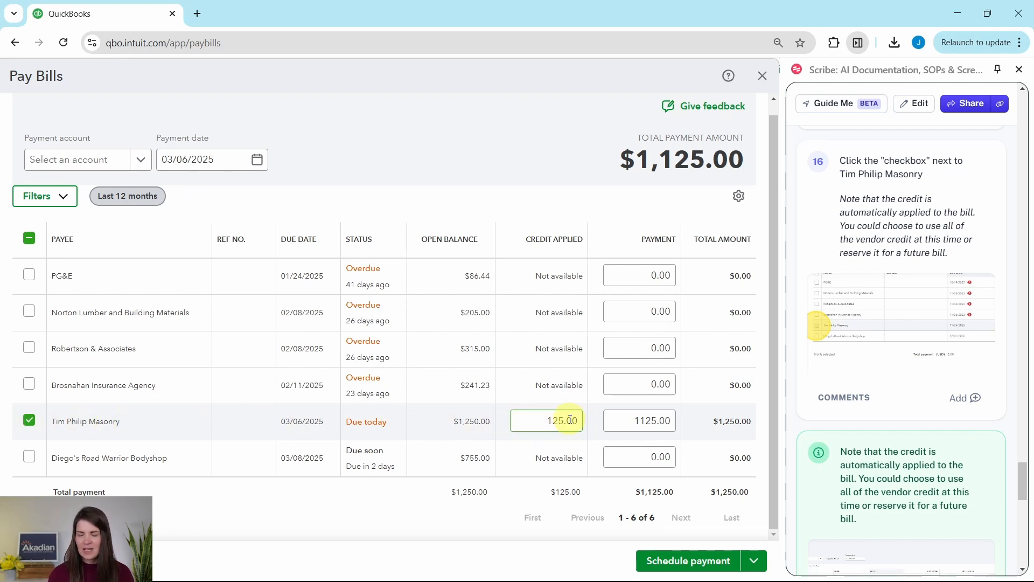
Read the guide's notes on applying or reserving the vendor credit and on proceeding with payment
scroll(951, 425, down, 3)
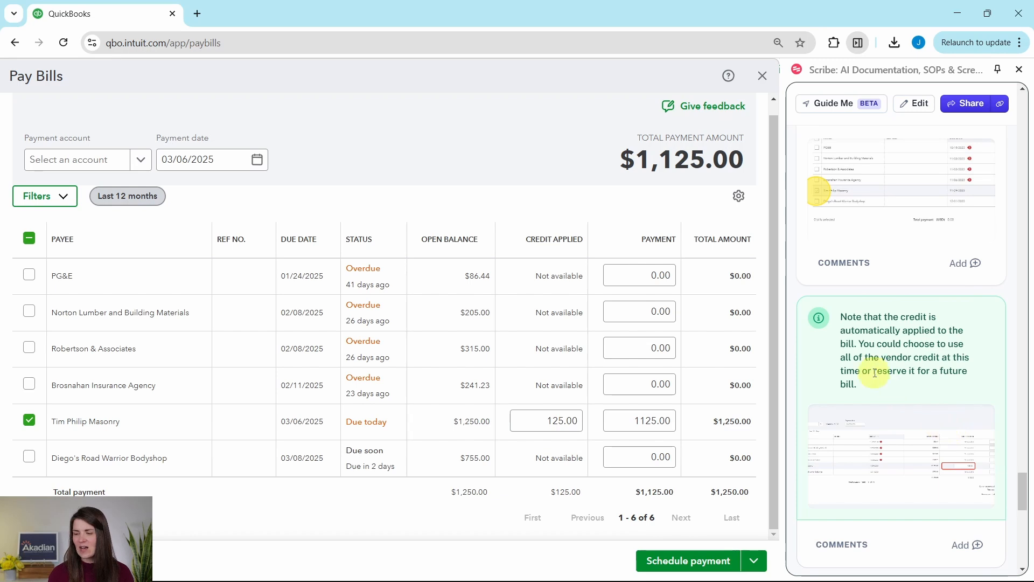
scroll(900, 363, down, 3)
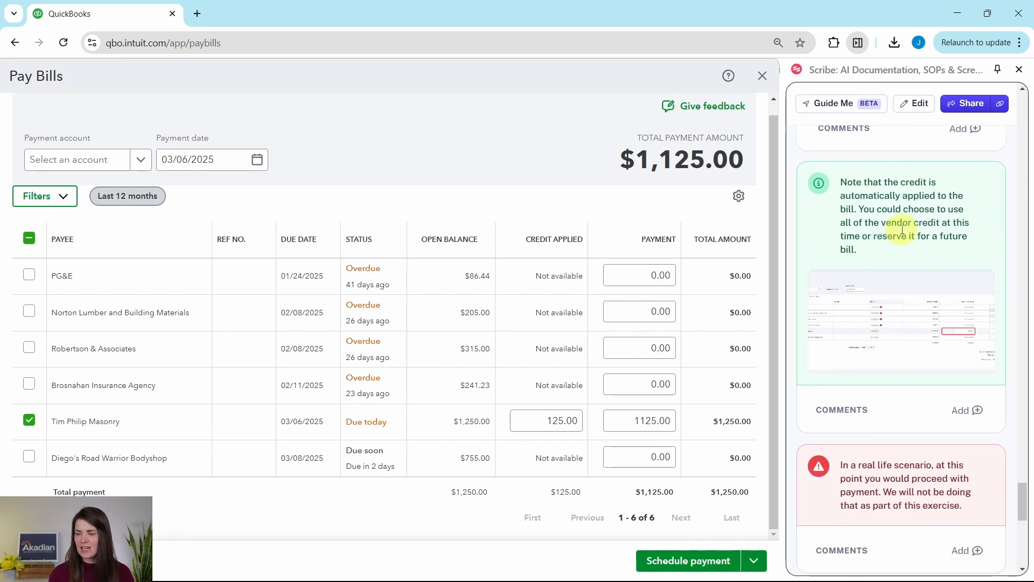
scroll(932, 269, up, 4)
scroll(912, 289, down, 2)
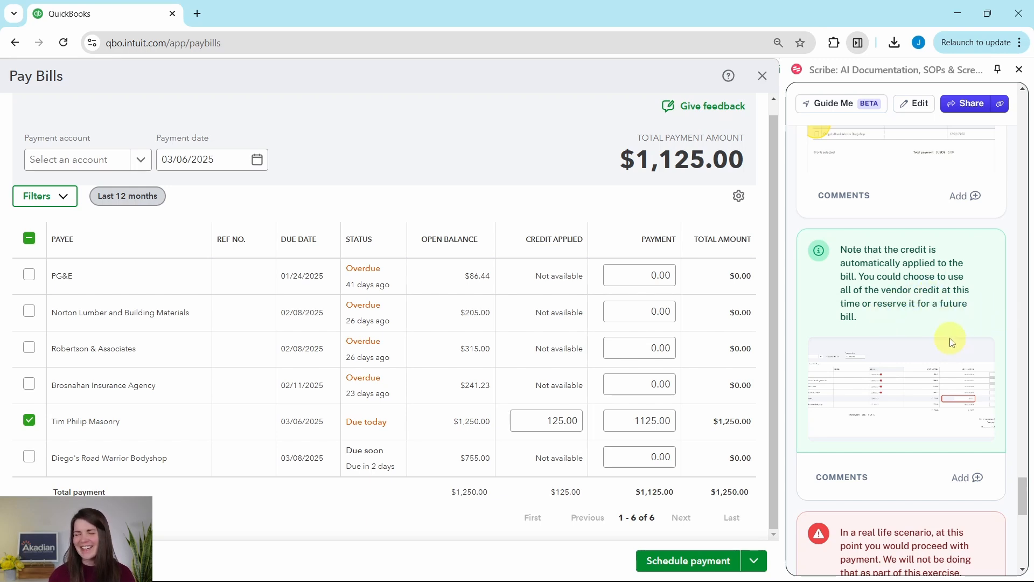
scroll(948, 334, down, 4)
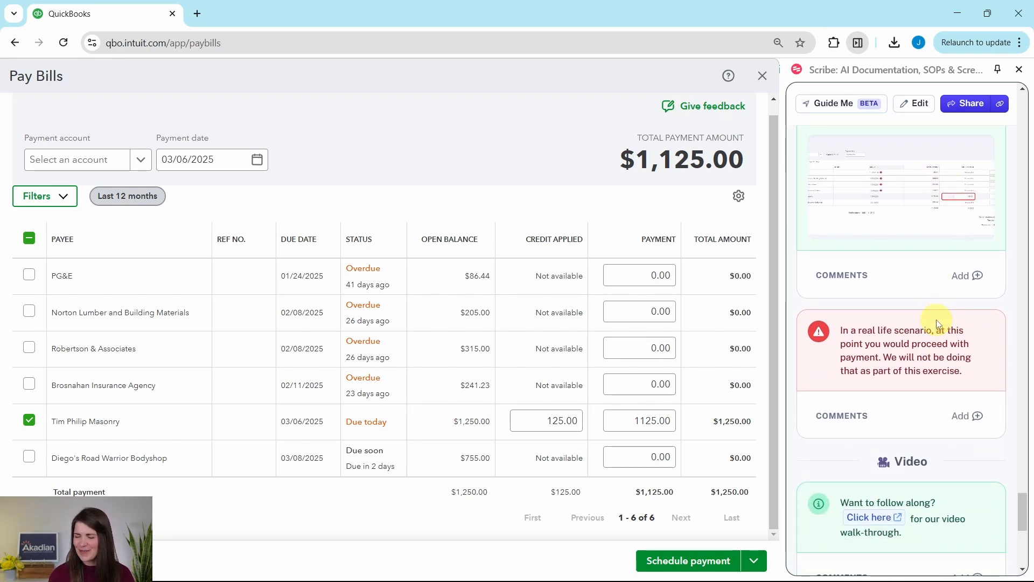
scroll(936, 319, up, 1)
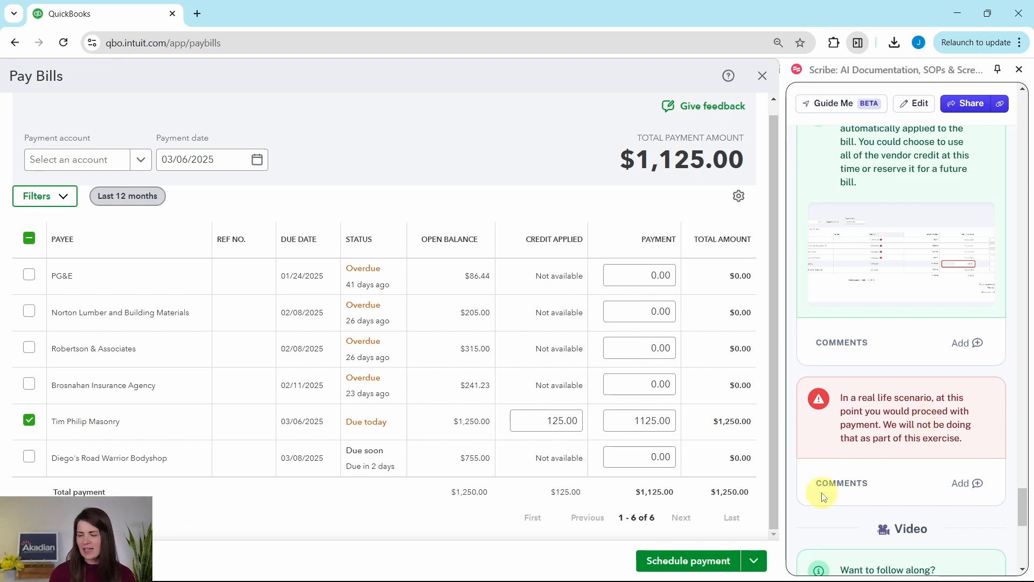
Set the payment account to Checking and save and close the Tim Philip Masonry bill payment
click(754, 561)
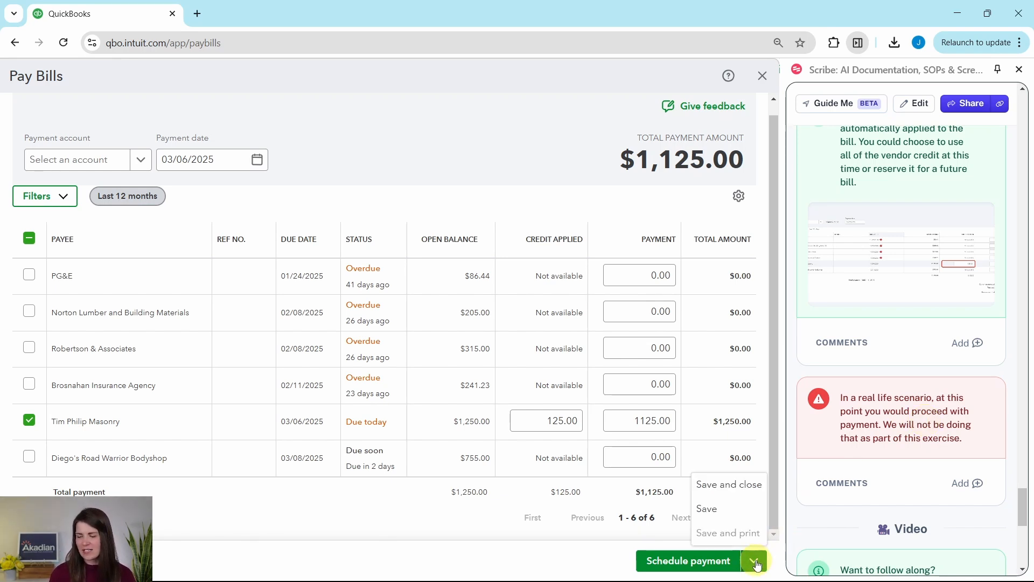
click(731, 492)
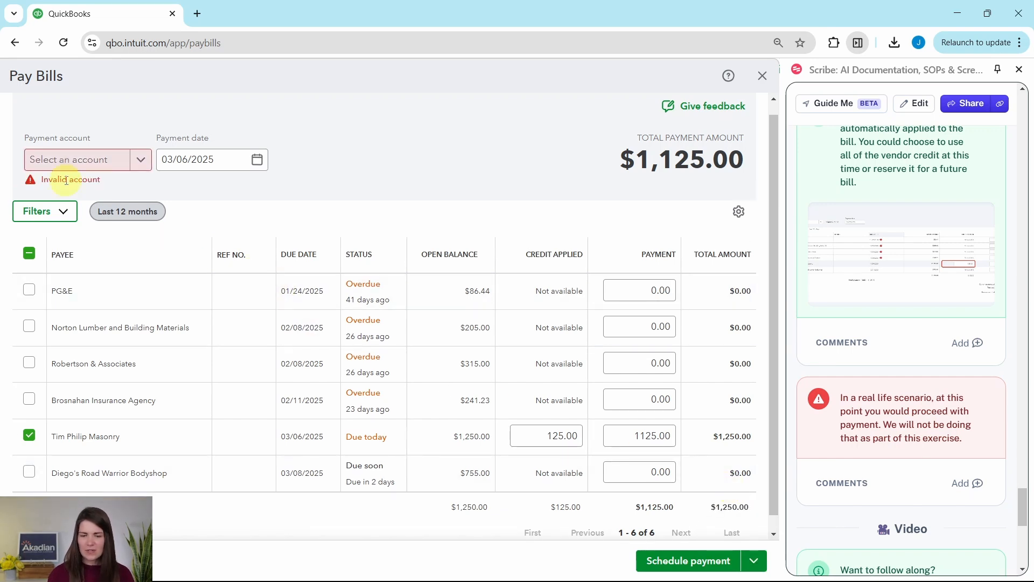
click(126, 169)
click(62, 223)
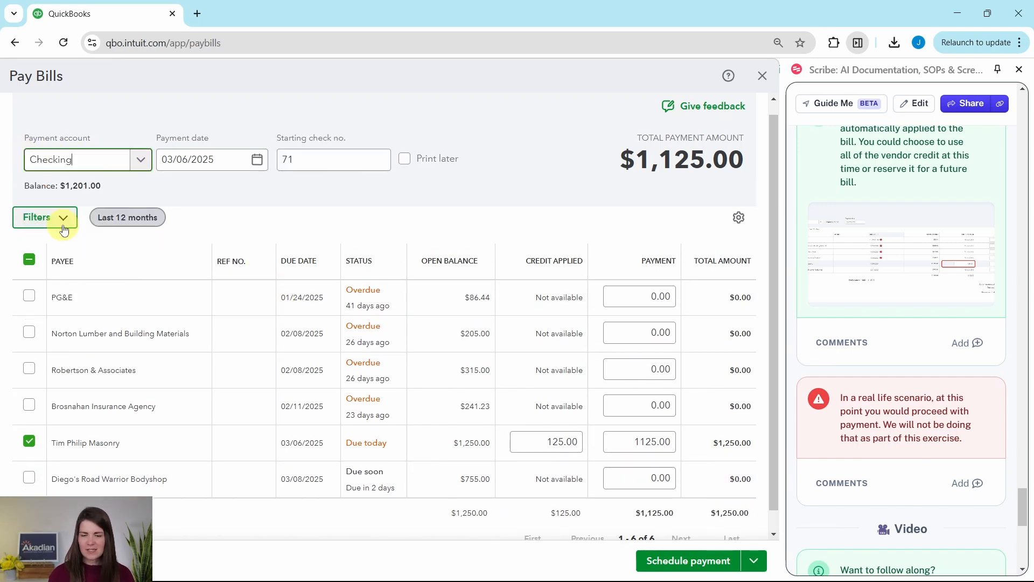
click(749, 555)
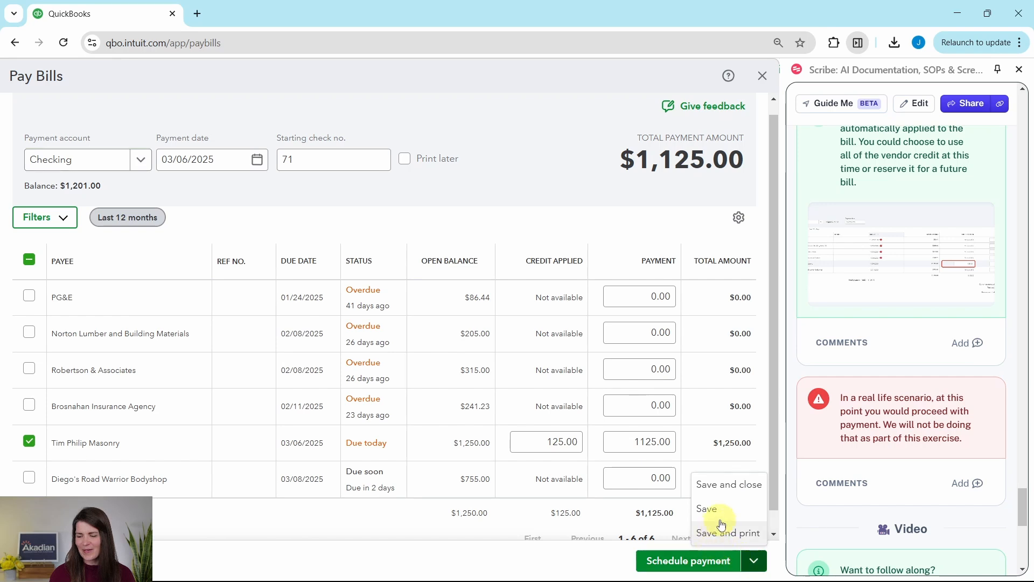
click(725, 493)
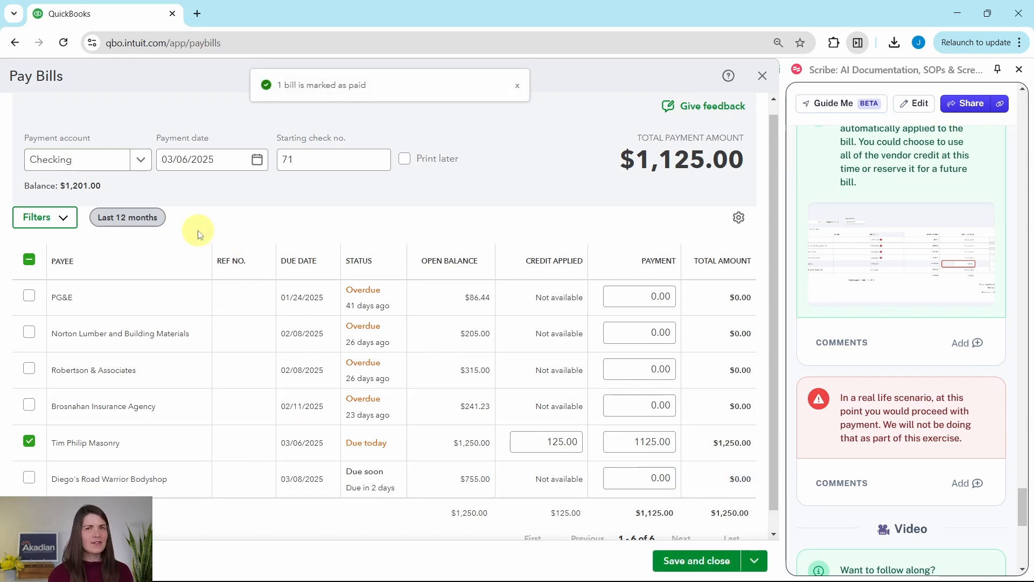